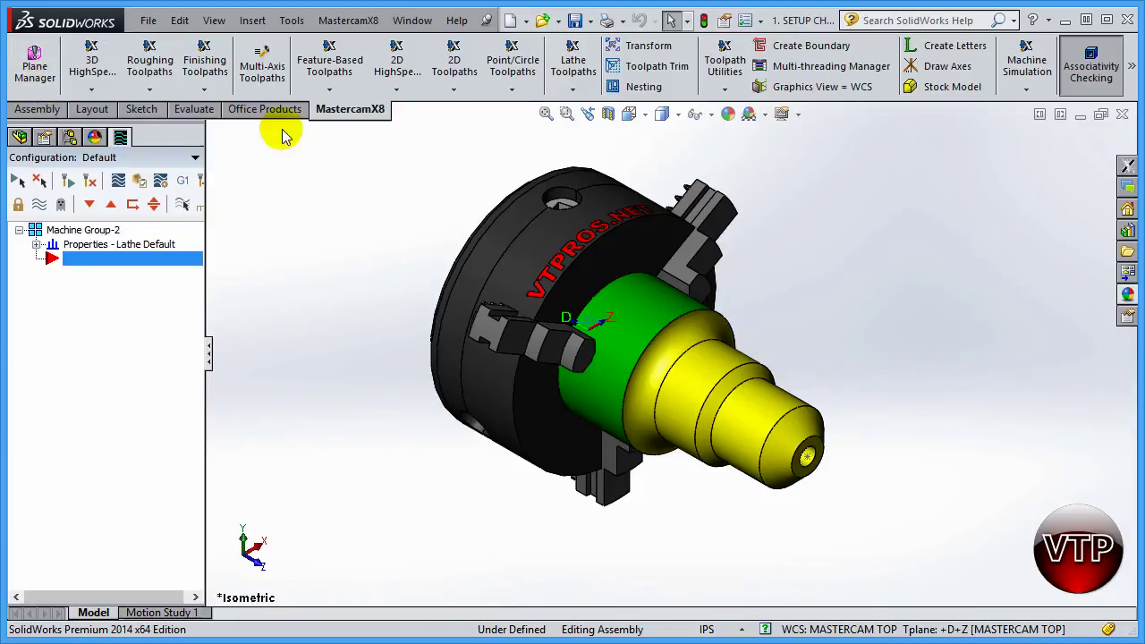
Step: Open the Mastercam Plane Manager and delete the +D+Z [MASTERCAM TOP] plane from its list
{"action": "left_click", "coordinate": [350, 21]}
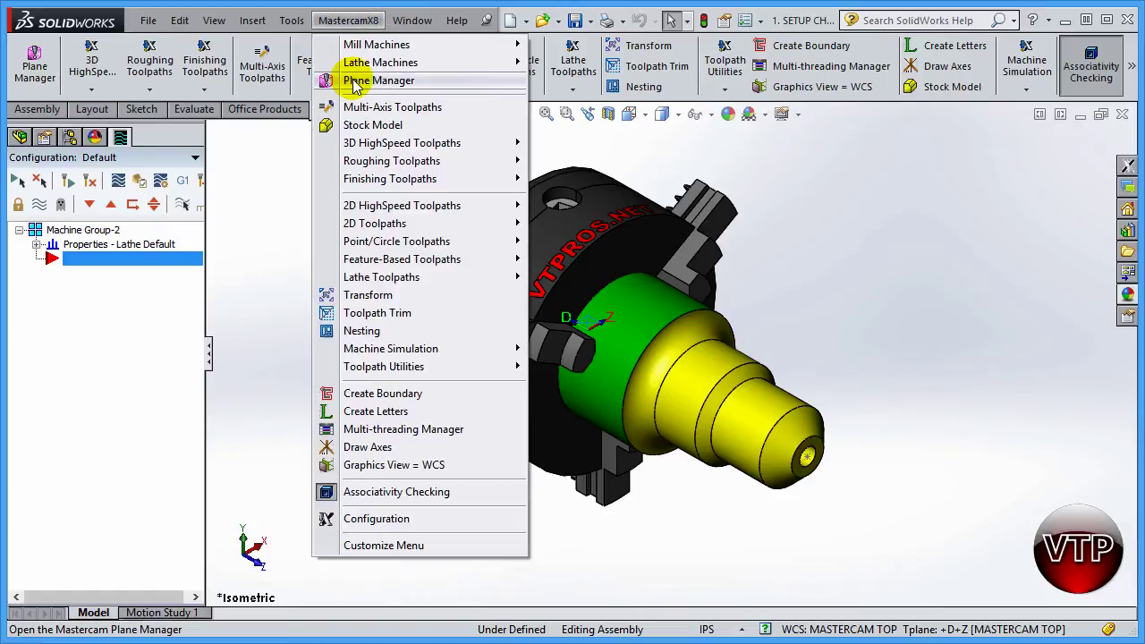
{"action": "left_click", "coordinate": [38, 72]}
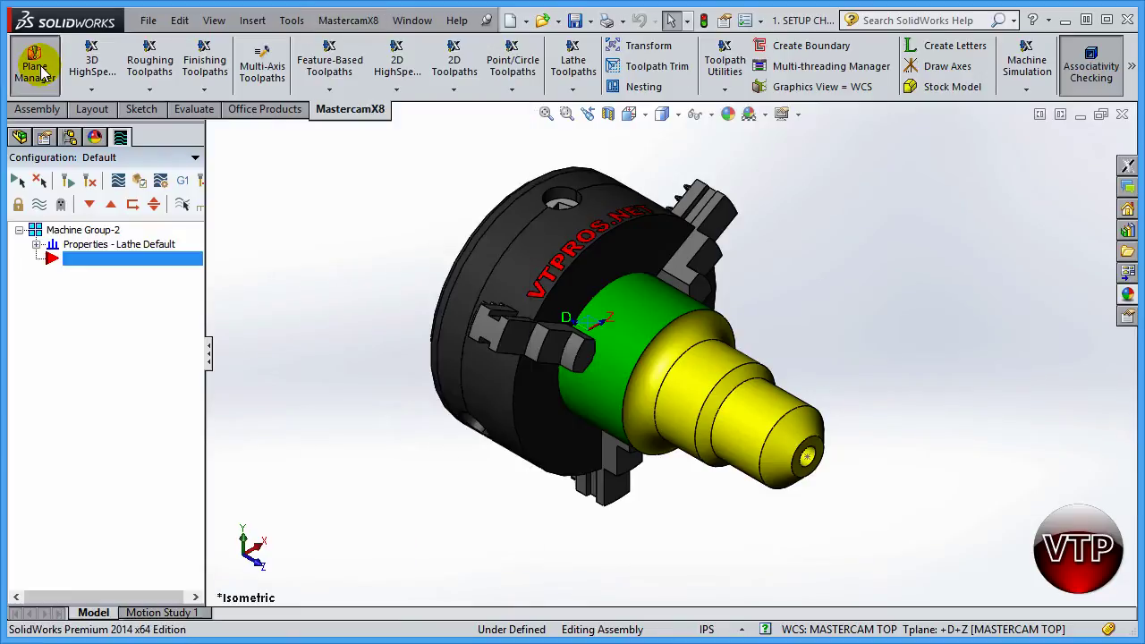
{"action": "left_click_drag", "start_coordinate": [249, 98], "coordinate": [502, 168]}
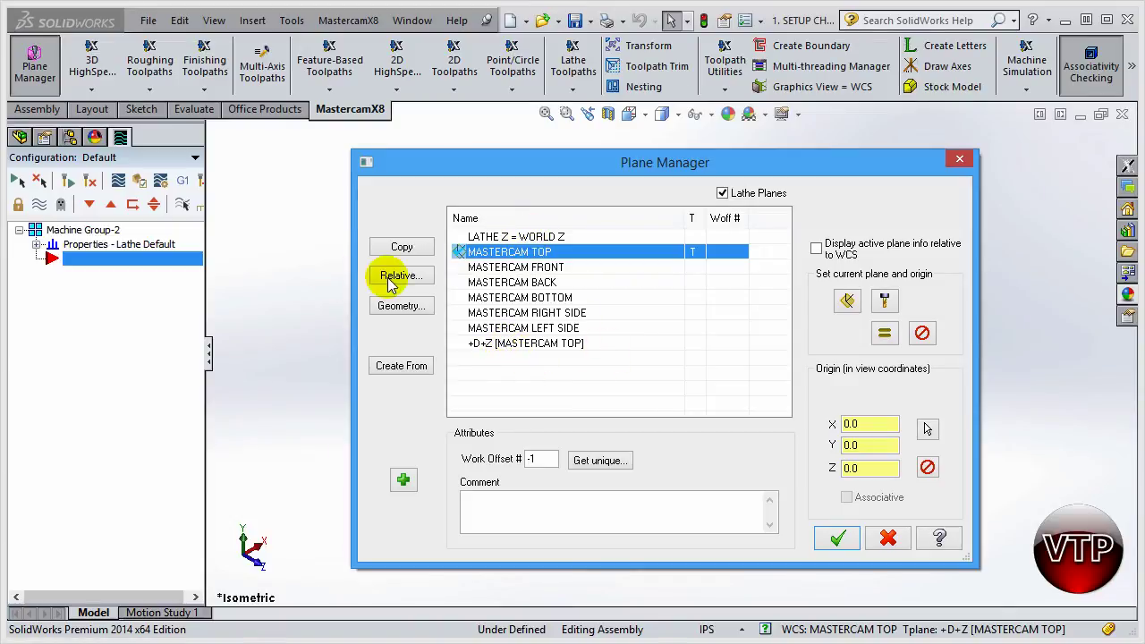
{"action": "left_click", "coordinate": [527, 344]}
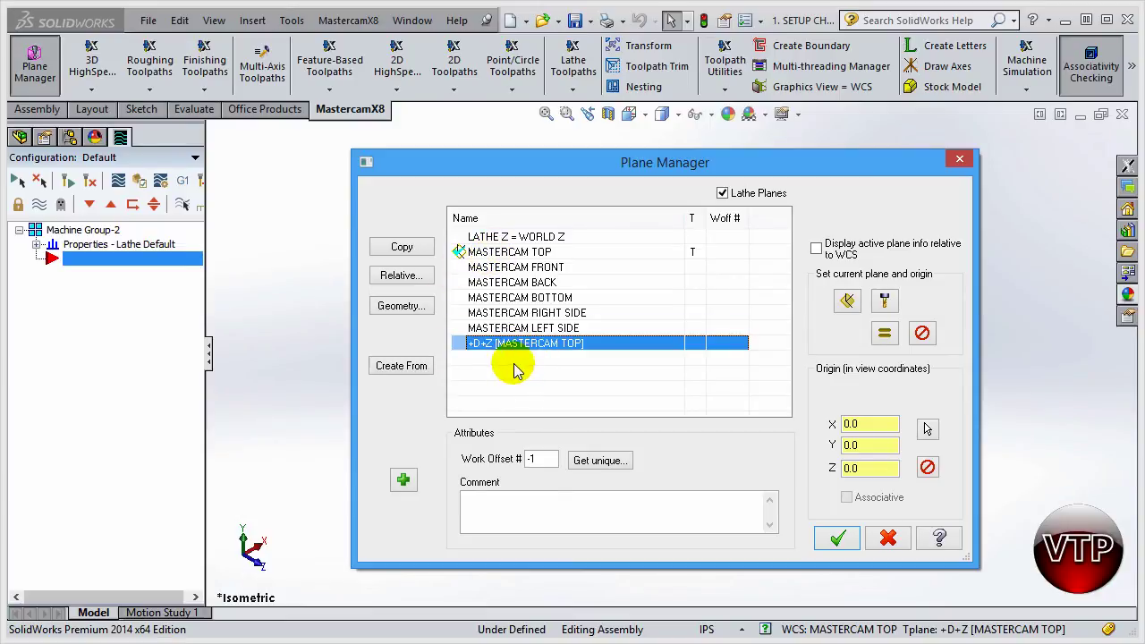
{"action": "key", "text": "Delete"}
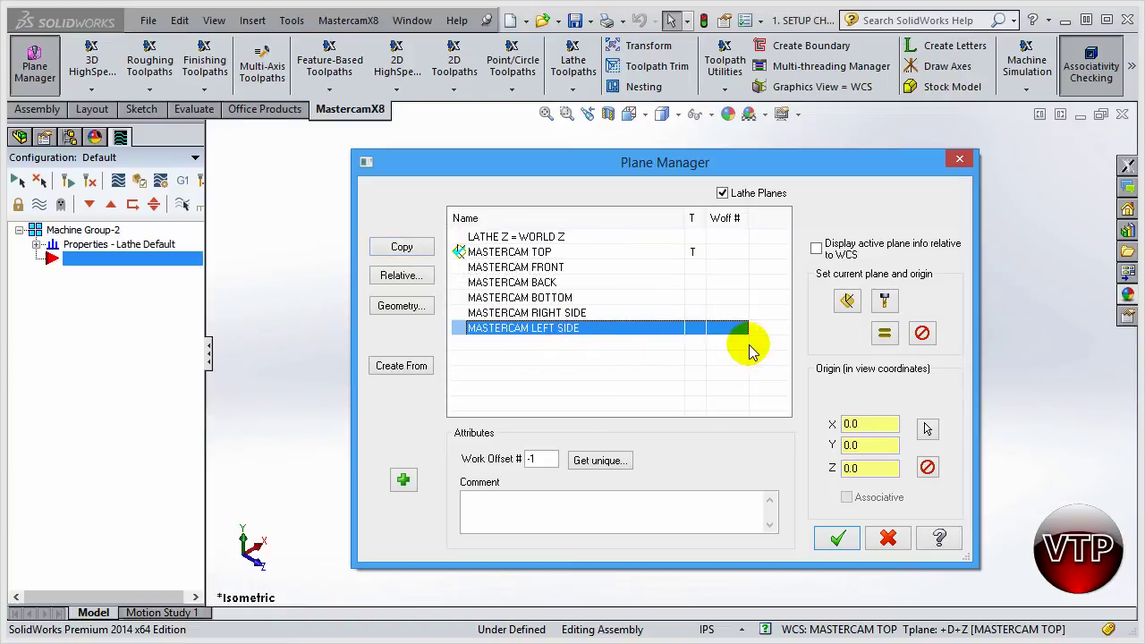
Step: Start a new Mastercam plane defined from geometry and name it LATHE PLANE
{"action": "left_click", "coordinate": [401, 275]}
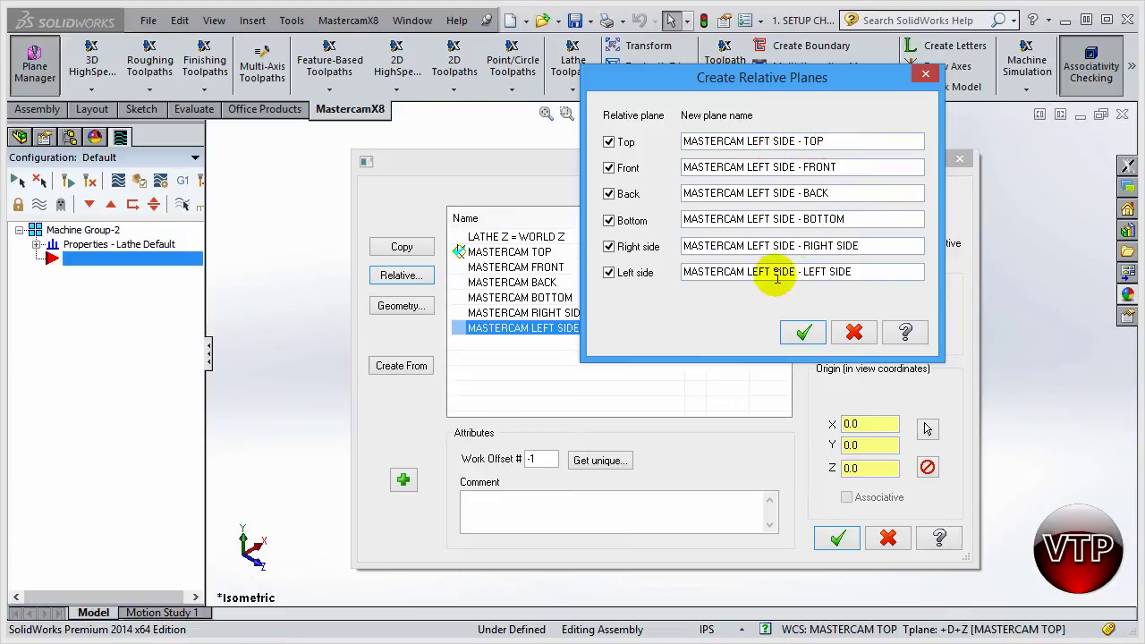
{"action": "left_click", "coordinate": [855, 335]}
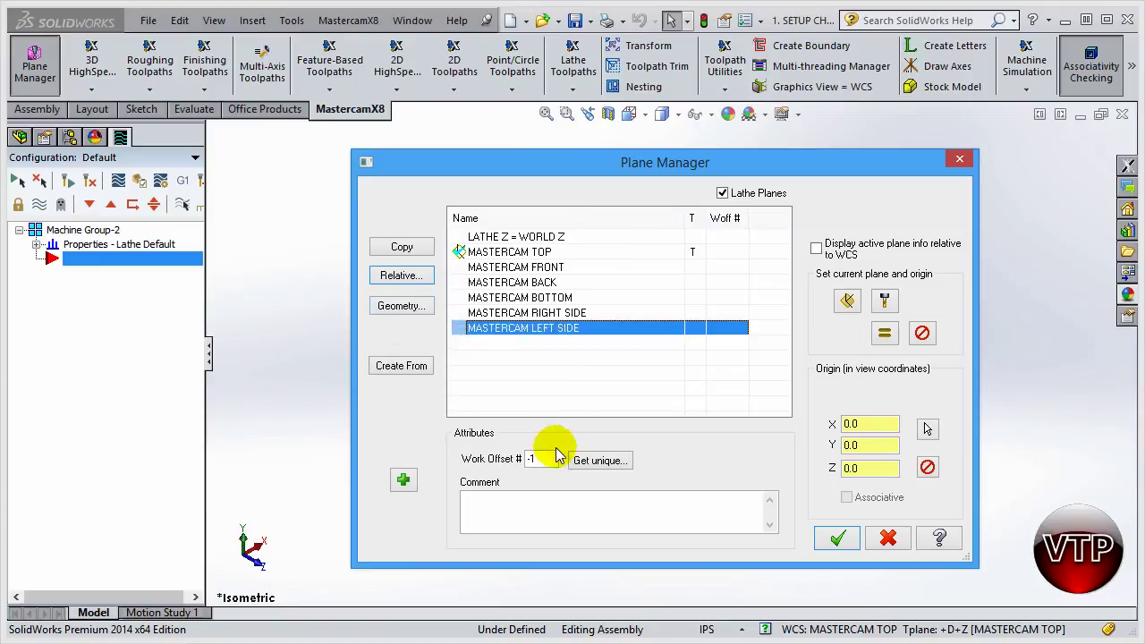
{"action": "left_click", "coordinate": [398, 306]}
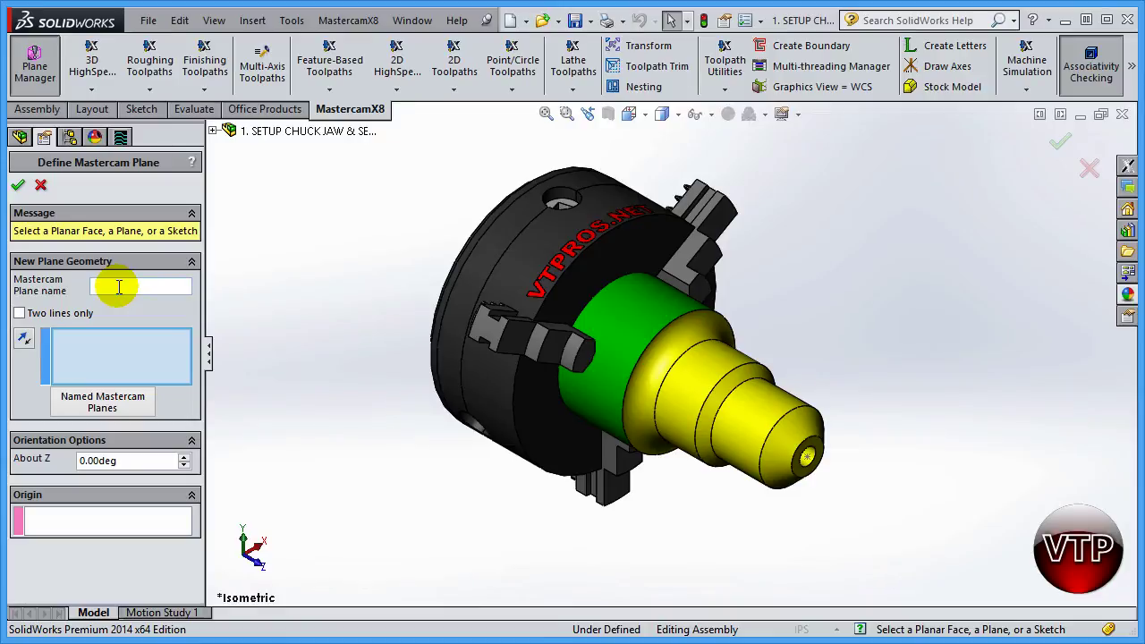
{"action": "type", "text": "LATHE PLANE"}
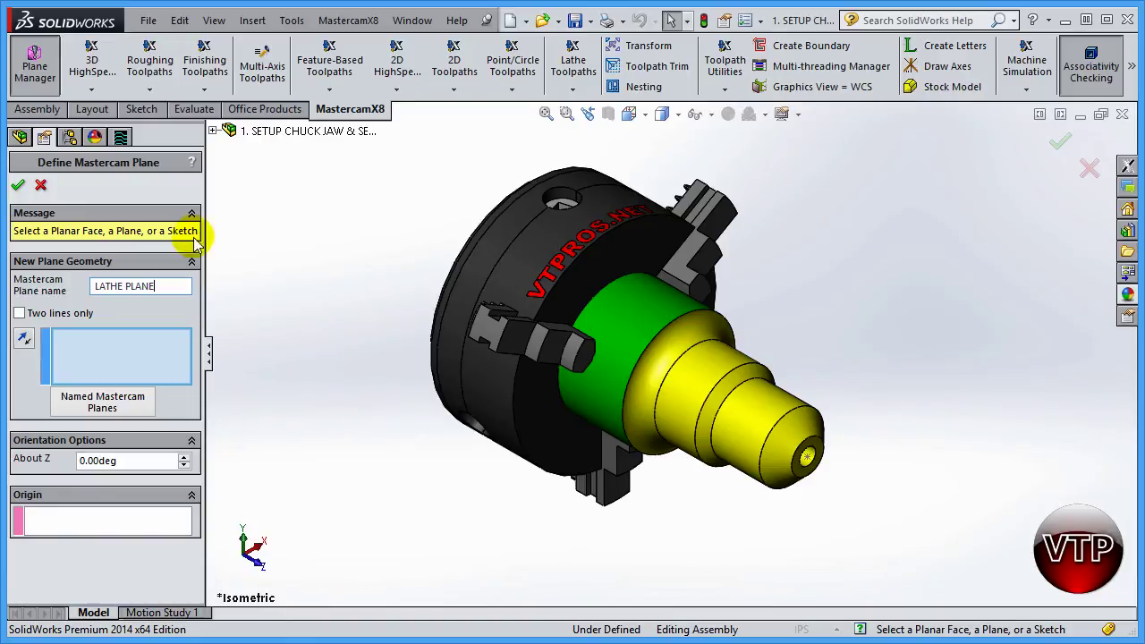
Step: Define the plane by the flat ring face at the part's free end, with its origin at the face's centre point
{"action": "left_click", "coordinate": [19, 314]}
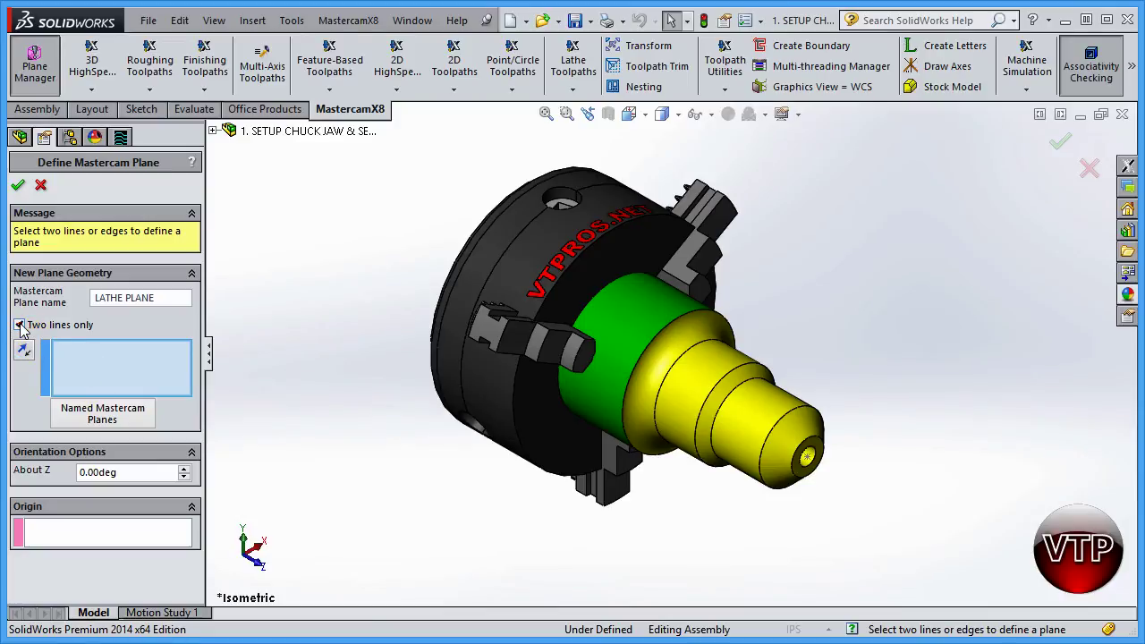
{"action": "left_click", "coordinate": [19, 325]}
{"action": "left_click", "coordinate": [120, 352]}
{"action": "left_click", "coordinate": [101, 355]}
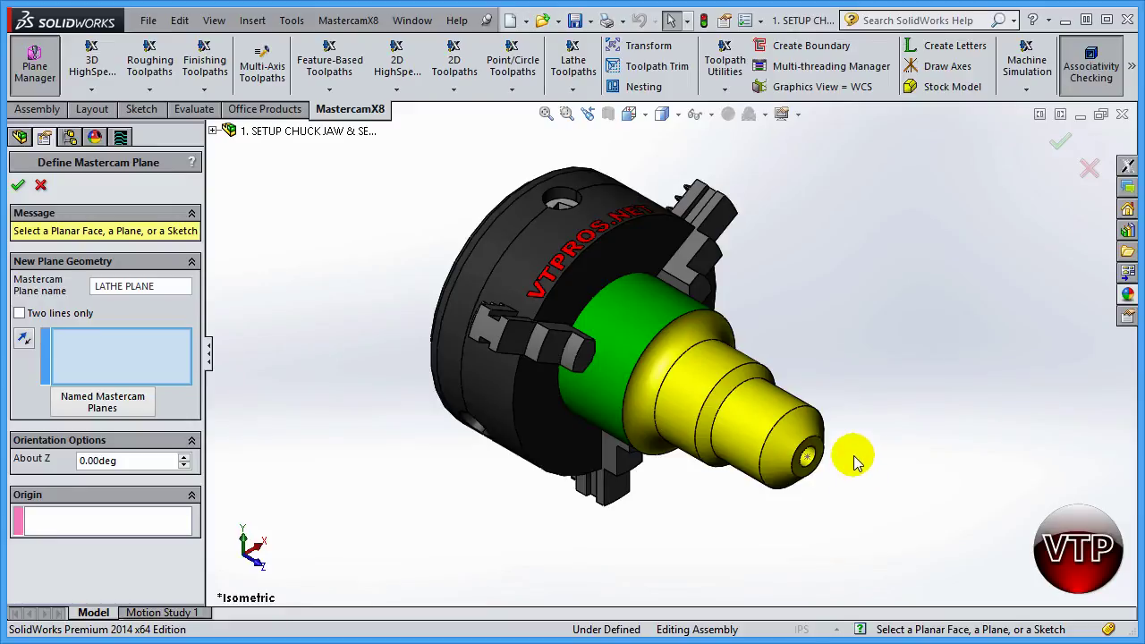
{"action": "scroll", "coordinate": [832, 457], "scroll_direction": "down", "scroll_amount": 5}
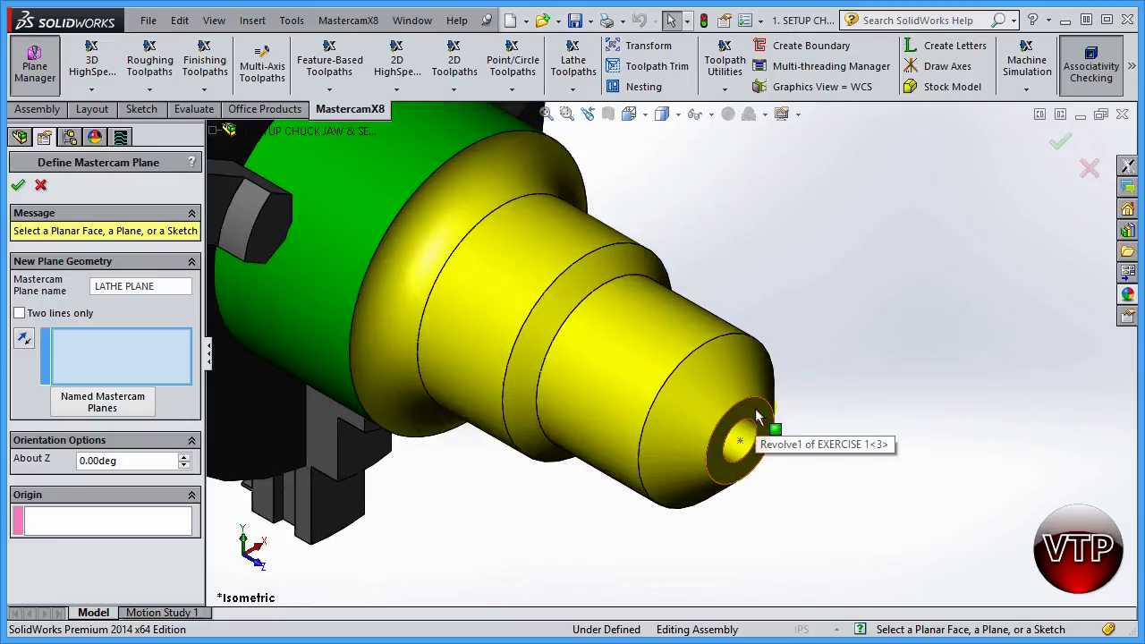
{"action": "left_click", "coordinate": [758, 403]}
{"action": "left_click", "coordinate": [758, 581]}
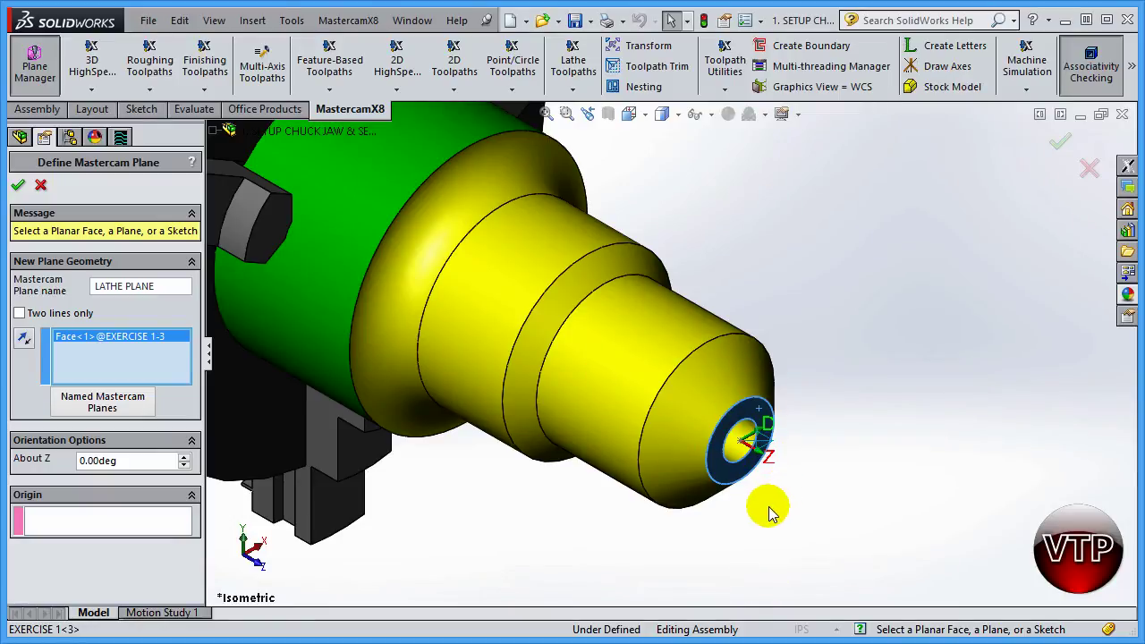
{"action": "left_click", "coordinate": [94, 523]}
{"action": "left_click", "coordinate": [742, 442]}
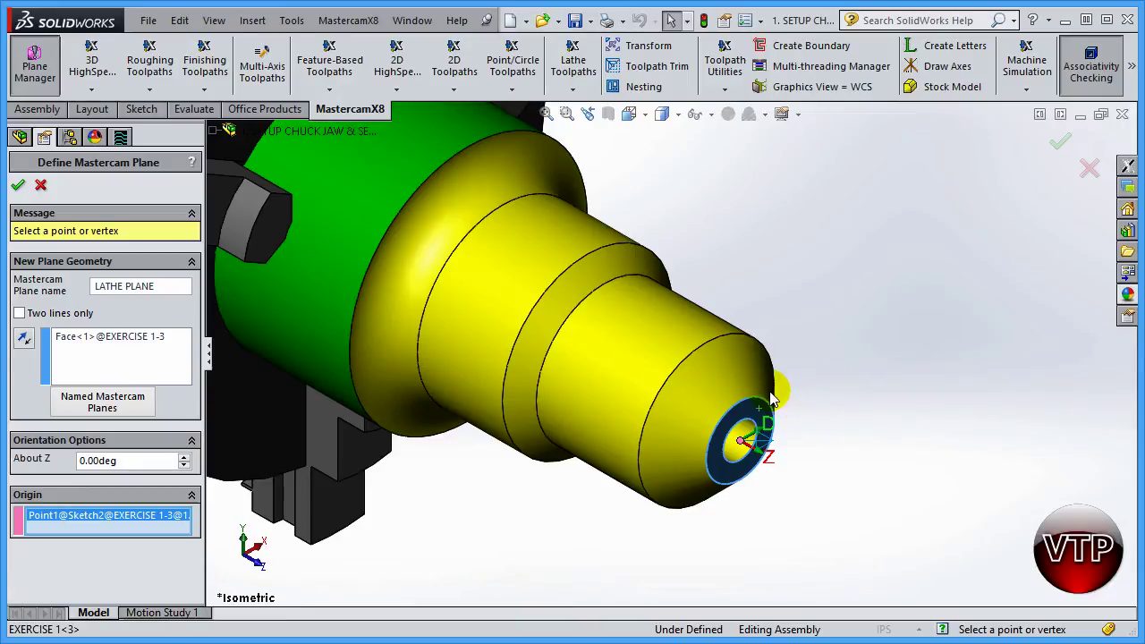
Step: Examine the direction of the new plane's D and Z axes at the part's free end
{"action": "scroll", "coordinate": [684, 358], "scroll_direction": "up", "scroll_amount": 2}
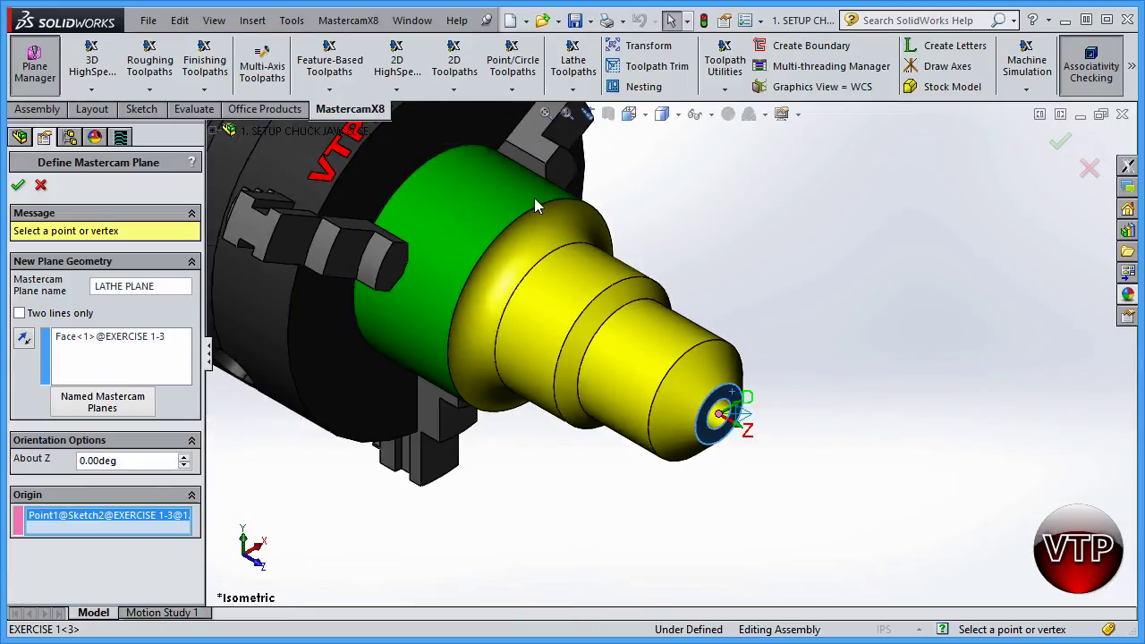
{"action": "left_click", "coordinate": [759, 439]}
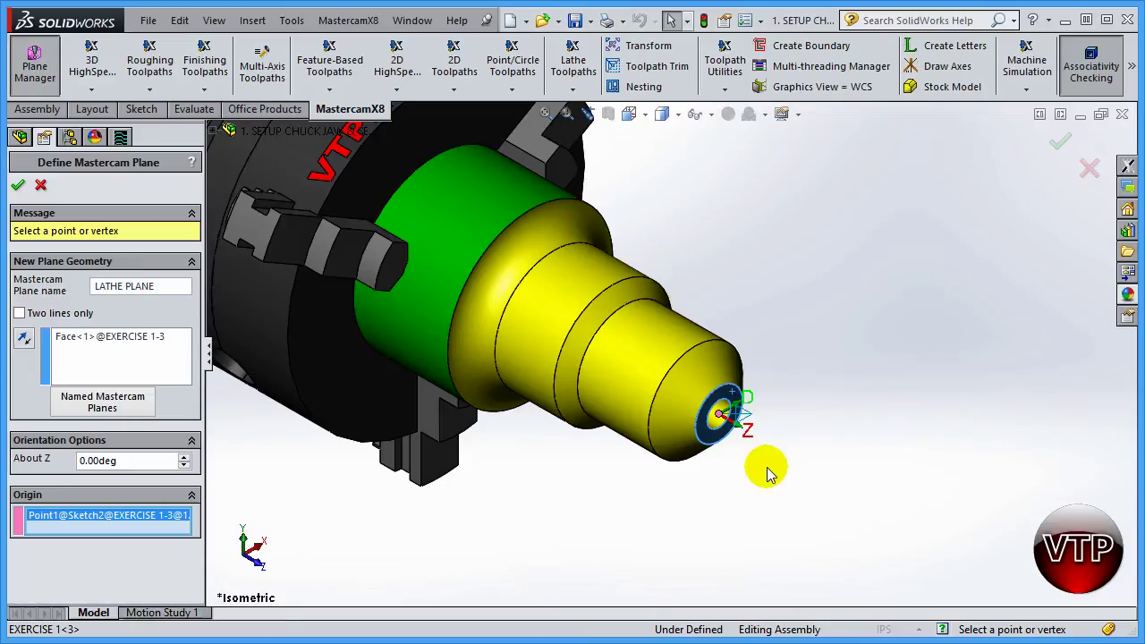
{"action": "left_click", "coordinate": [743, 415]}
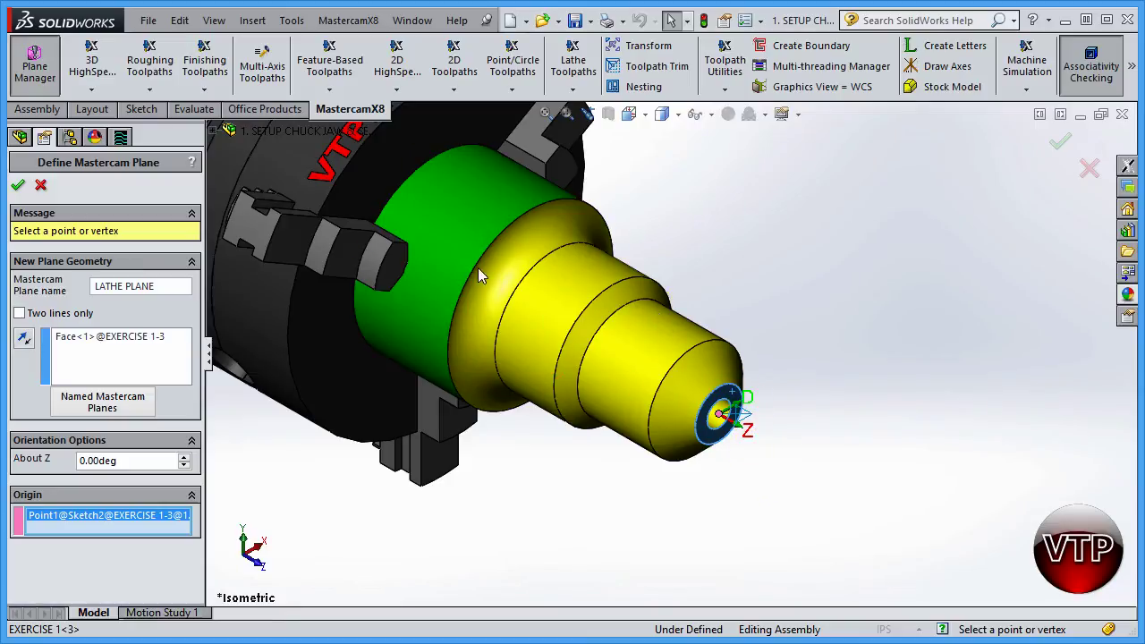
{"action": "left_click", "coordinate": [767, 425]}
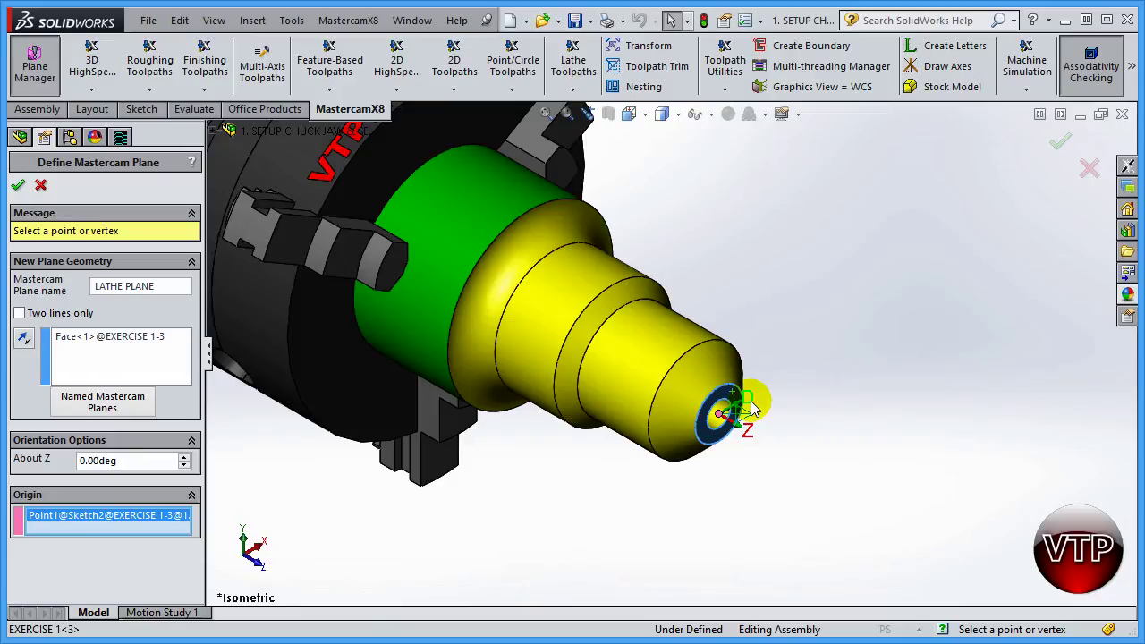
{"action": "scroll", "coordinate": [734, 411], "scroll_direction": "down", "scroll_amount": 1}
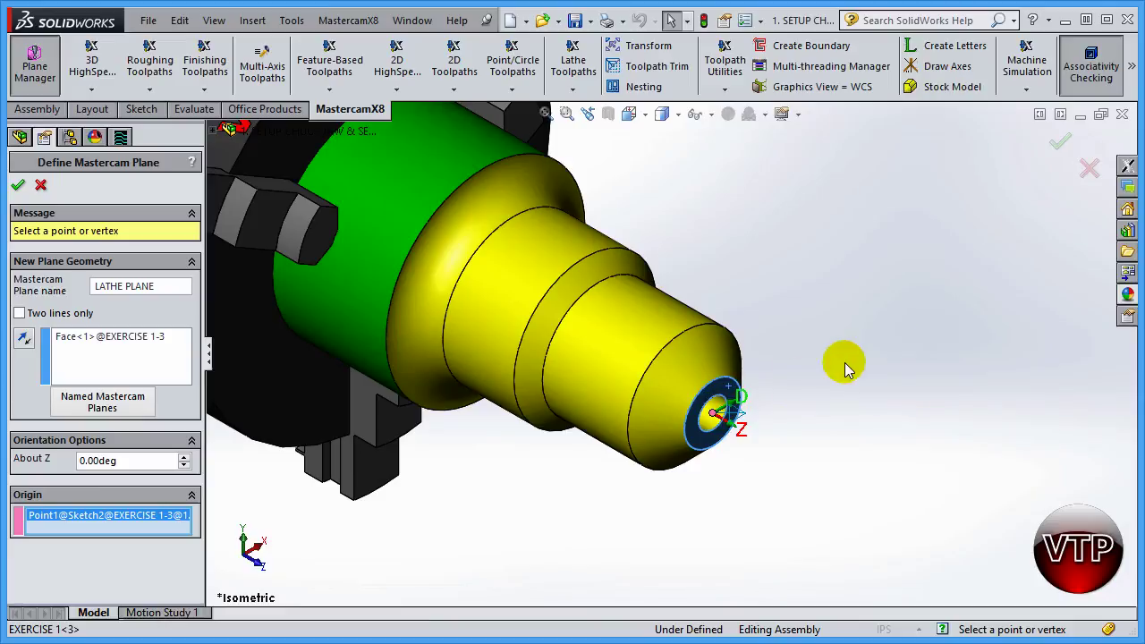
{"action": "scroll", "coordinate": [877, 245], "scroll_direction": "up", "scroll_amount": 3}
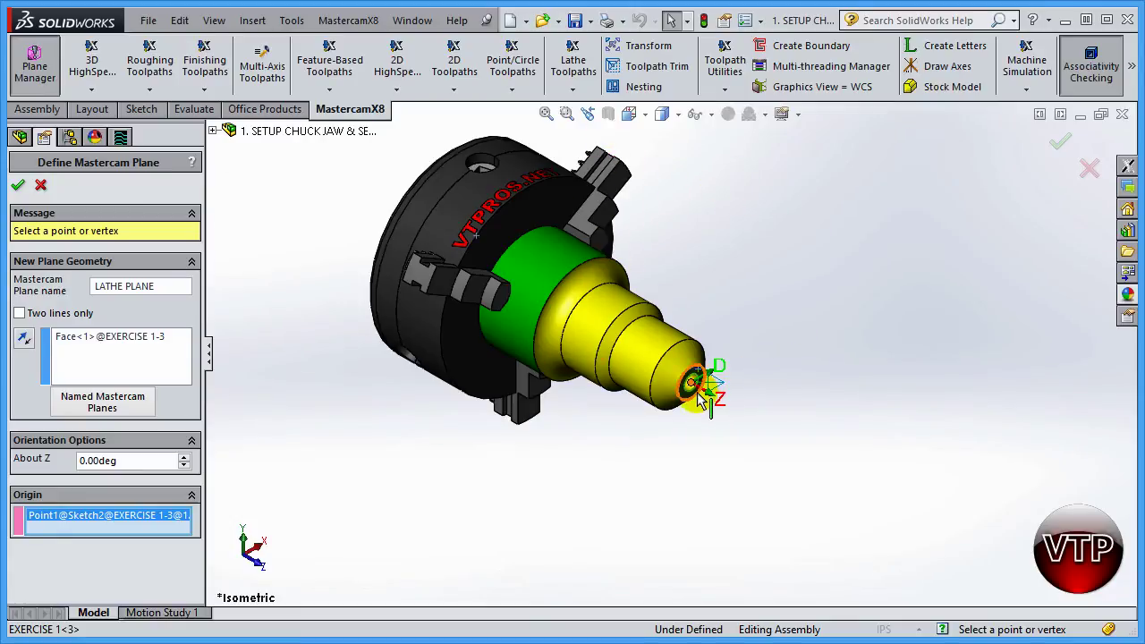
{"action": "scroll", "coordinate": [707, 400], "scroll_direction": "down", "scroll_amount": 3}
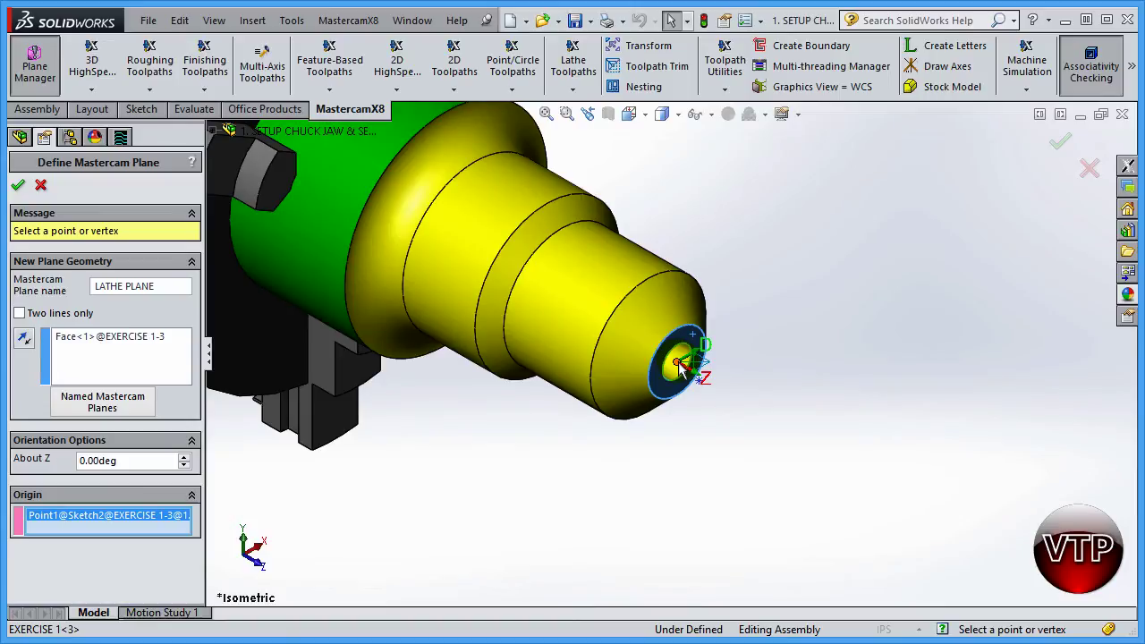
{"action": "left_click", "coordinate": [748, 351]}
{"action": "scroll", "coordinate": [757, 354], "scroll_direction": "up", "scroll_amount": 2}
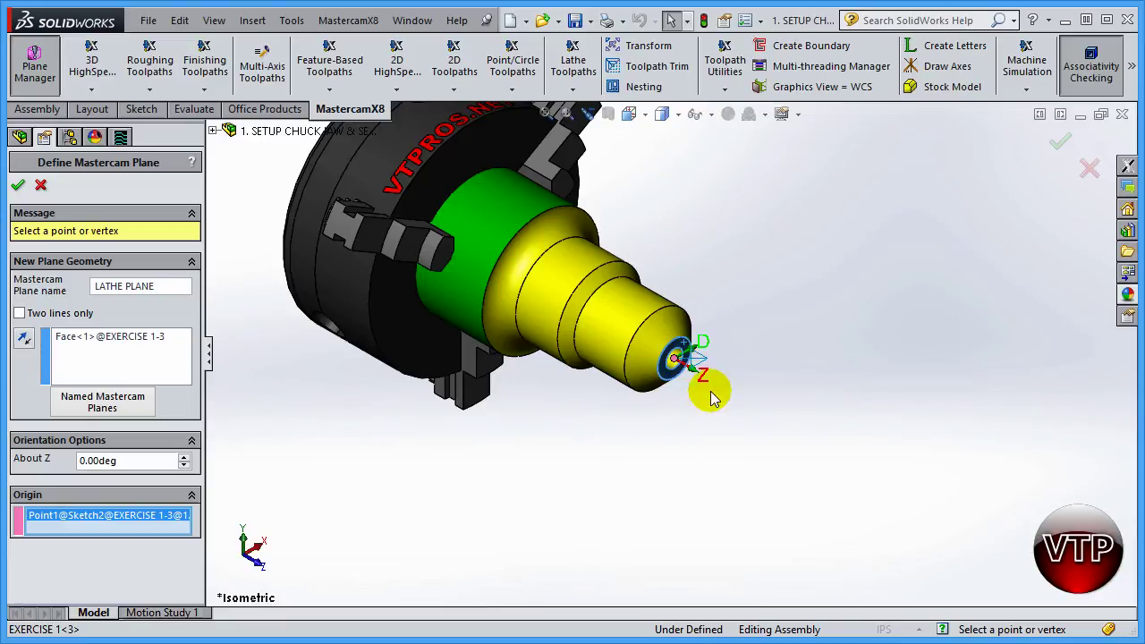
{"action": "left_click", "coordinate": [726, 363]}
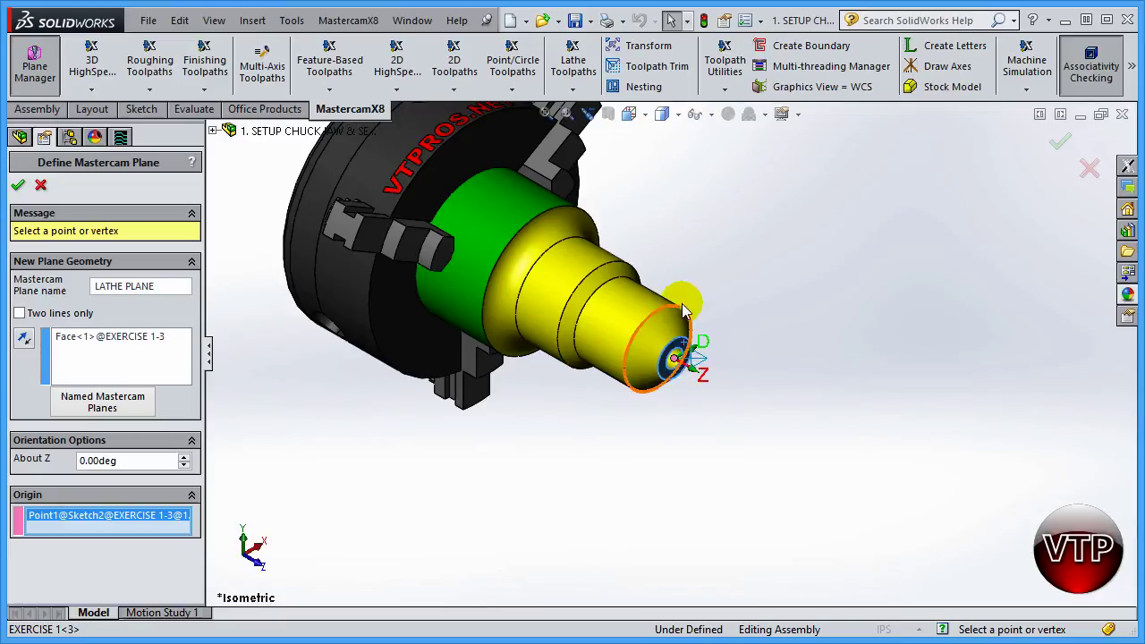
{"action": "left_click", "coordinate": [683, 367]}
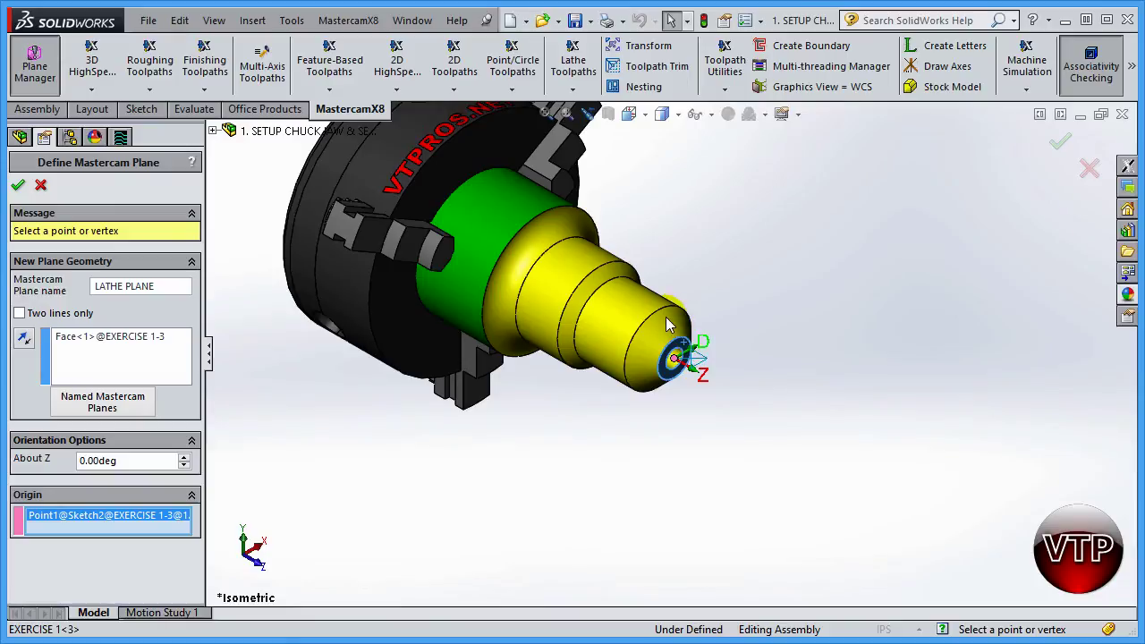
{"action": "left_click", "coordinate": [703, 315]}
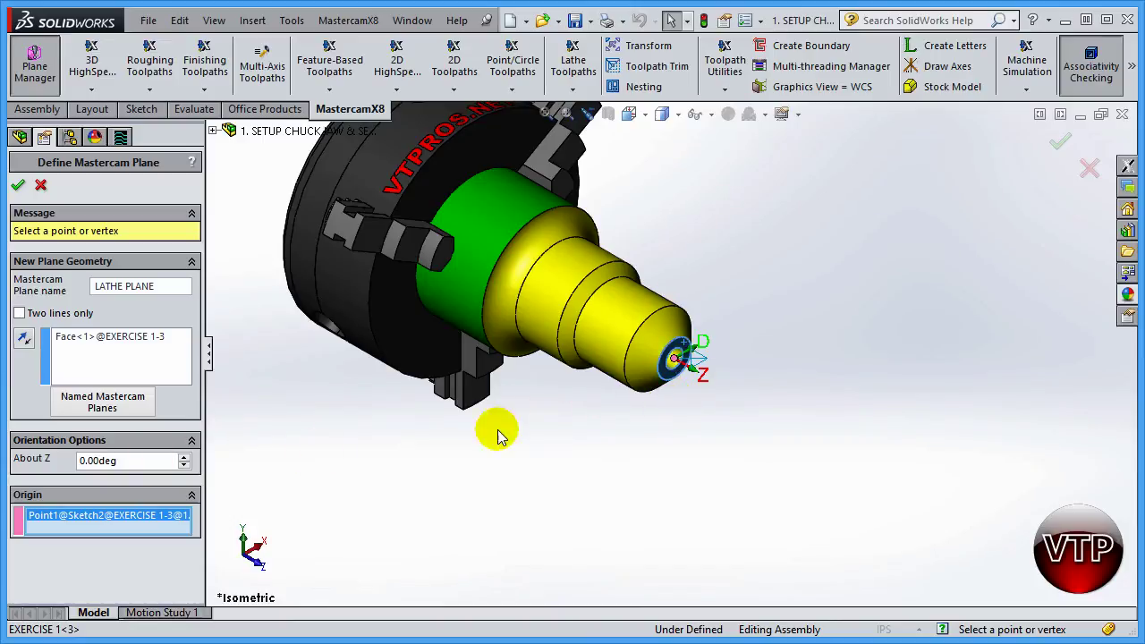
Step: Set the plane's orientation about Z to 90 degrees and accept the LATHE PLANE definition
{"action": "left_click_drag", "start_coordinate": [148, 455], "coordinate": [57, 460]}
{"action": "type", "text": "90"}
{"action": "left_click", "coordinate": [154, 287]}
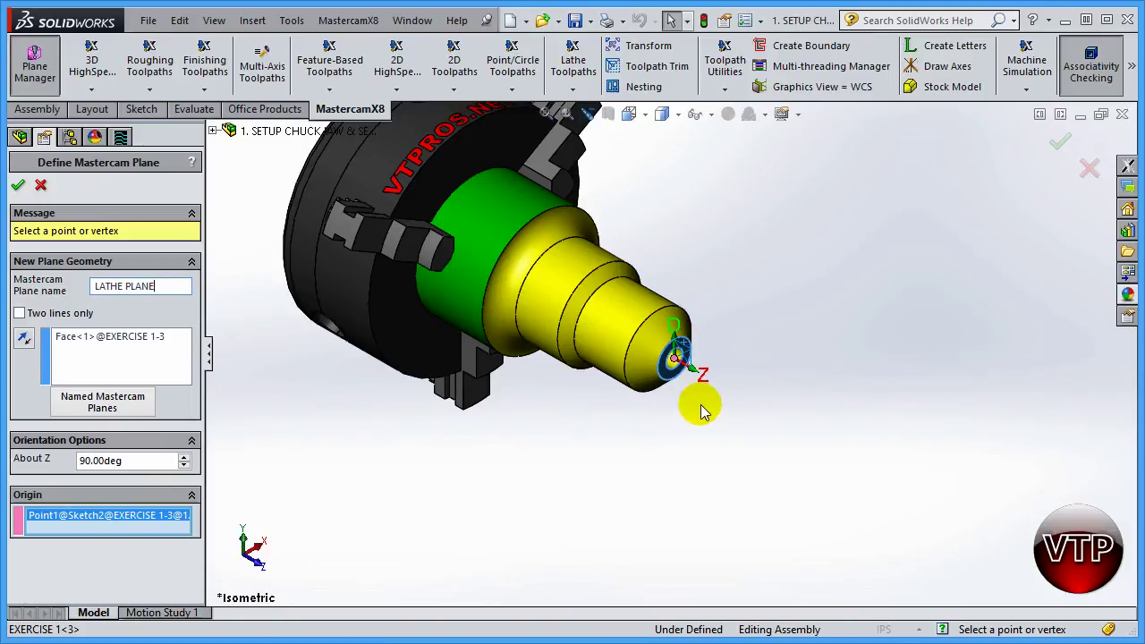
{"action": "left_click", "coordinate": [18, 184]}
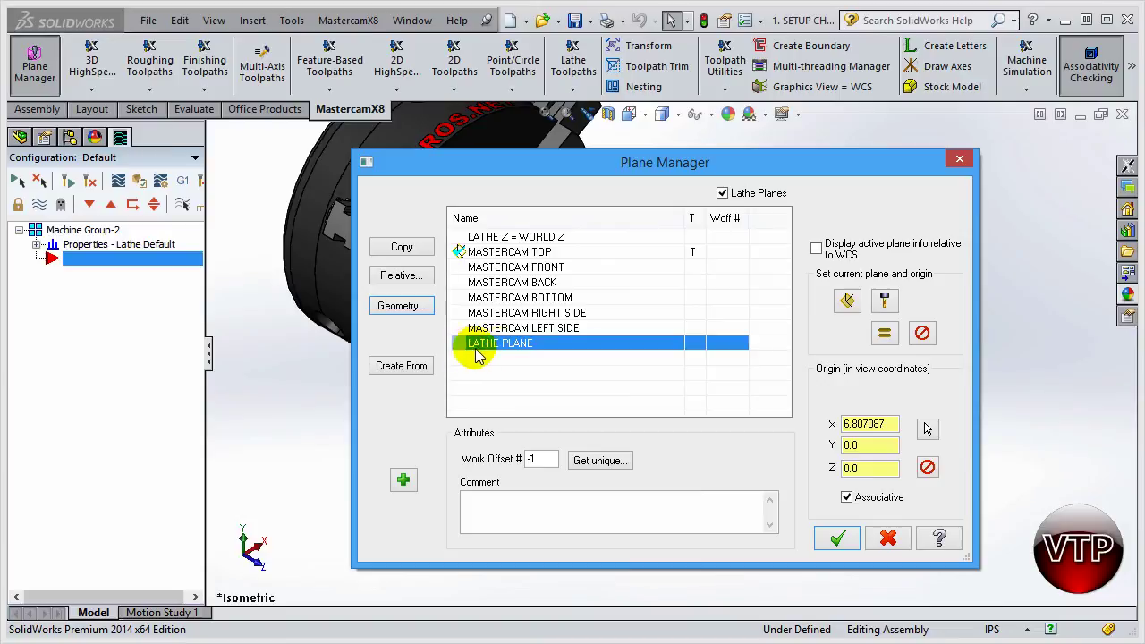
Step: Make LATHE PLANE the current WCS and tool plane
{"action": "left_click", "coordinate": [850, 306]}
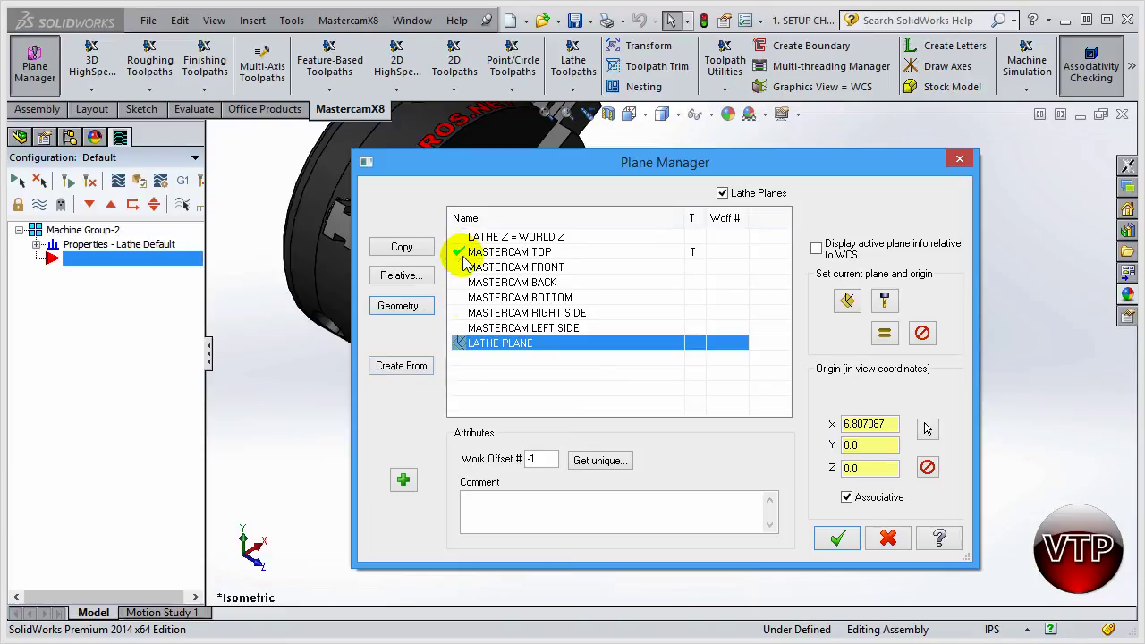
{"action": "left_click", "coordinate": [886, 303]}
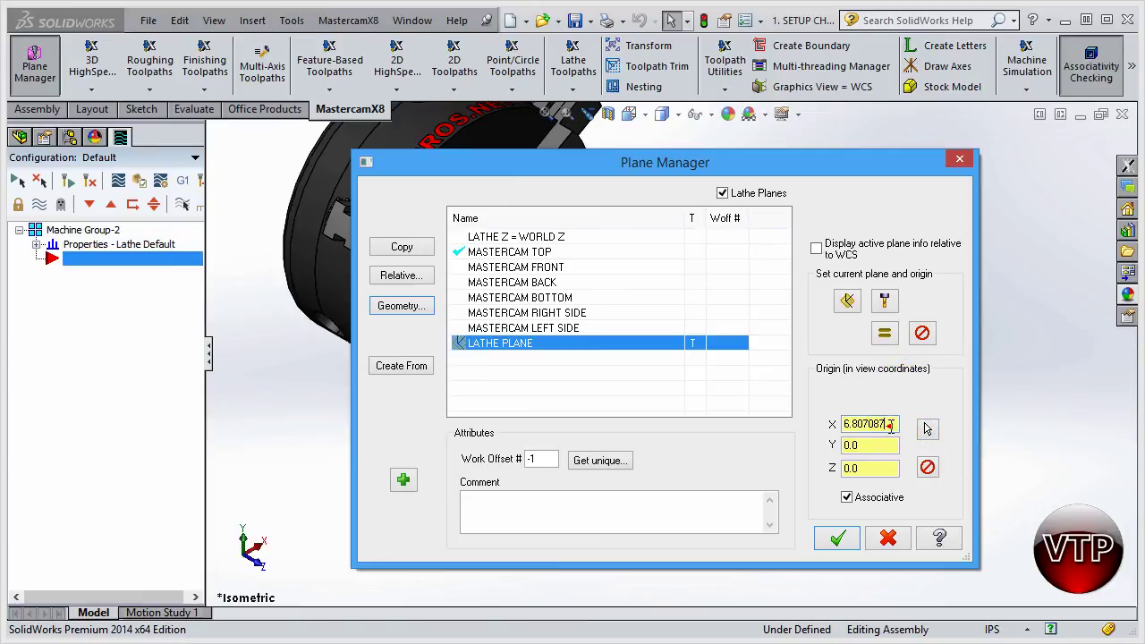
{"action": "left_click", "coordinate": [876, 469]}
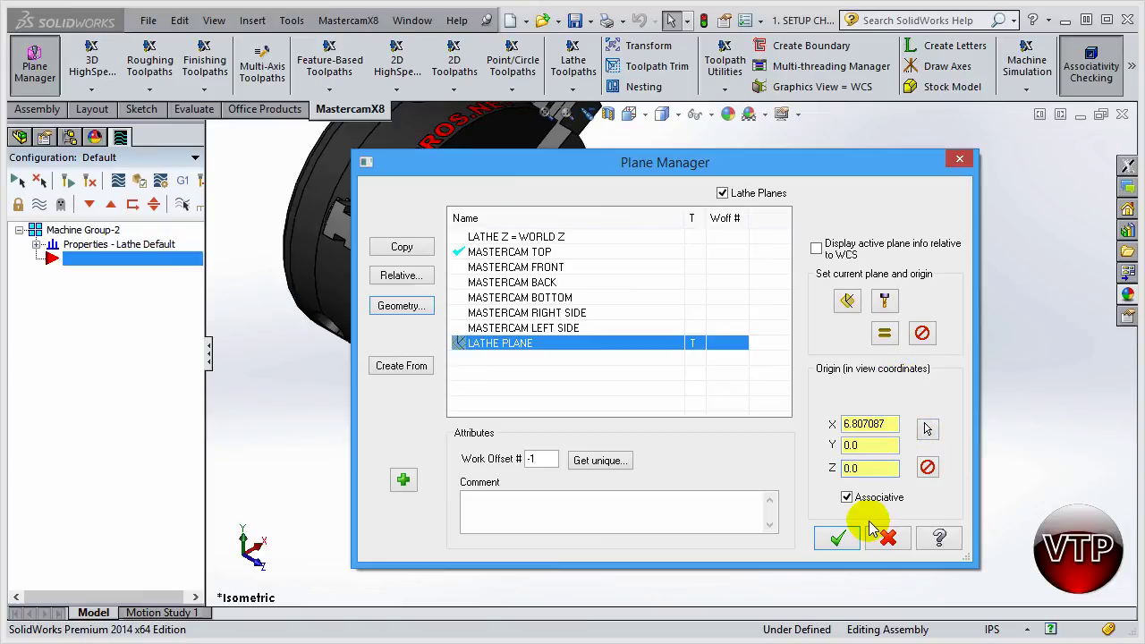
Step: Pick the centre point of the part's end face as the origin of LATHE PLANE and accept the Plane Manager settings
{"action": "left_click", "coordinate": [928, 430]}
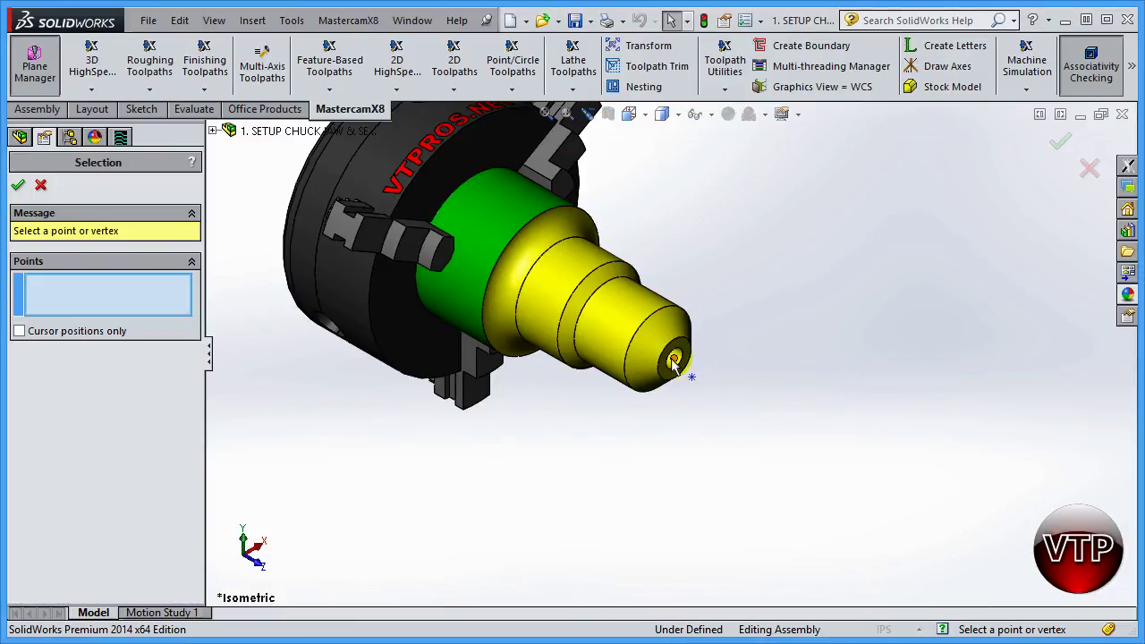
{"action": "left_click", "coordinate": [675, 358]}
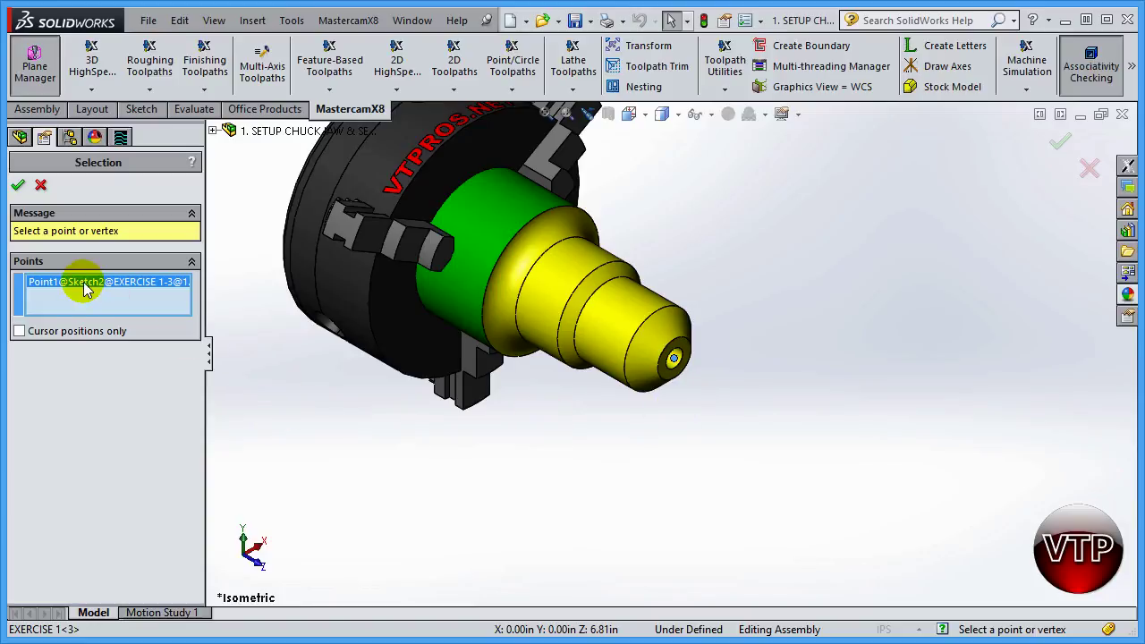
{"action": "left_click", "coordinate": [18, 184]}
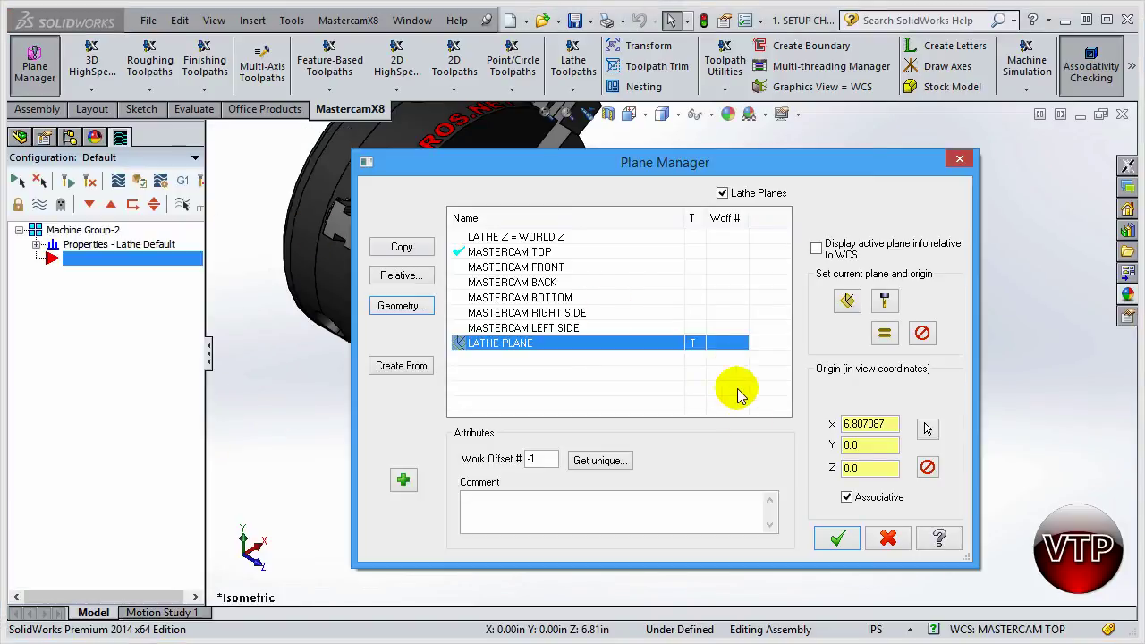
{"action": "left_click", "coordinate": [519, 512]}
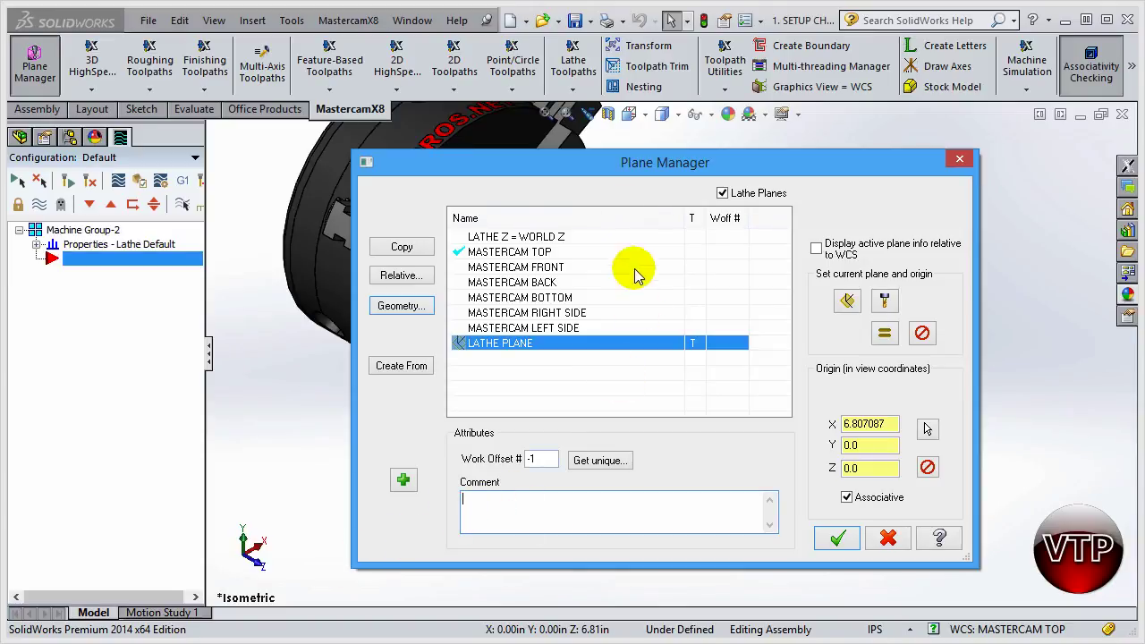
{"action": "left_click", "coordinate": [840, 538]}
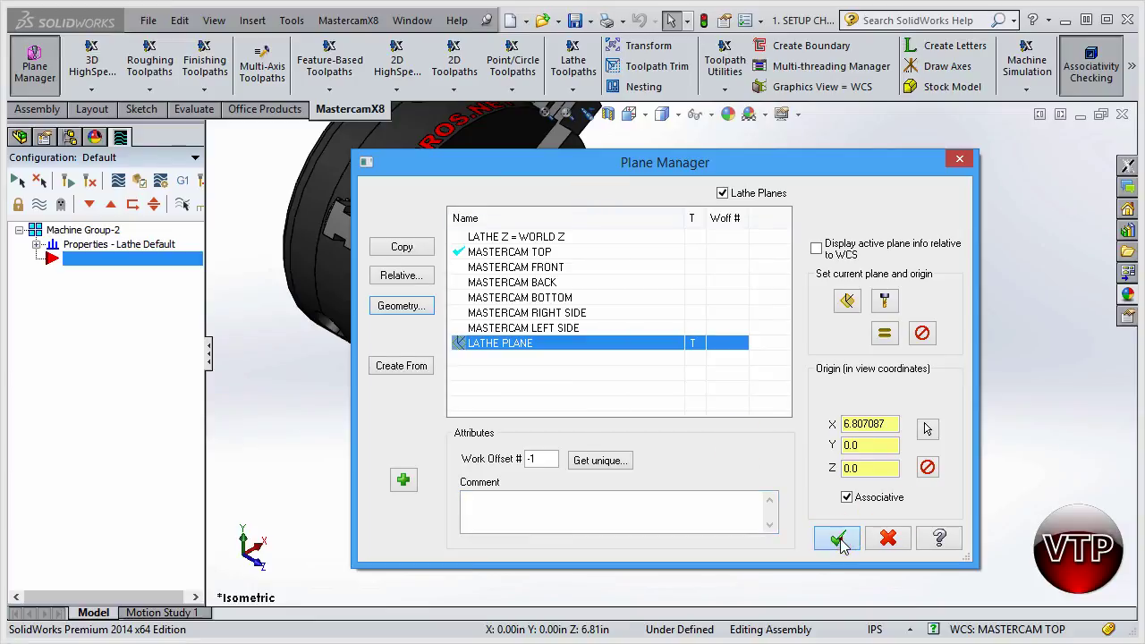